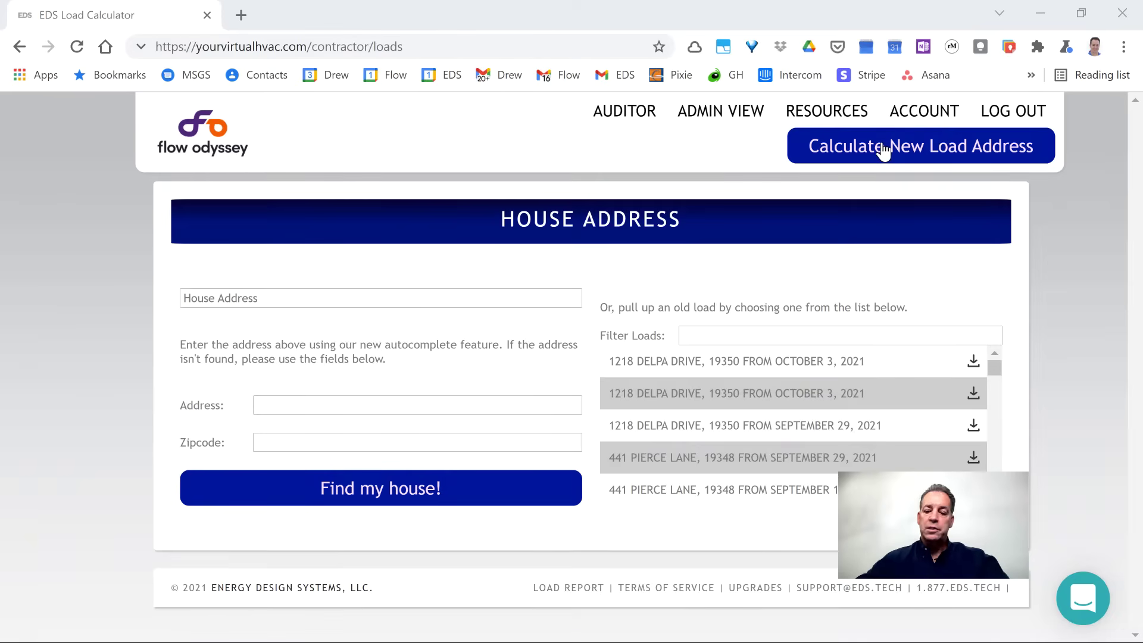
Check and close the support chat, then go to the Resources page of instructions, FAQs and compliance reports
click(1092, 597)
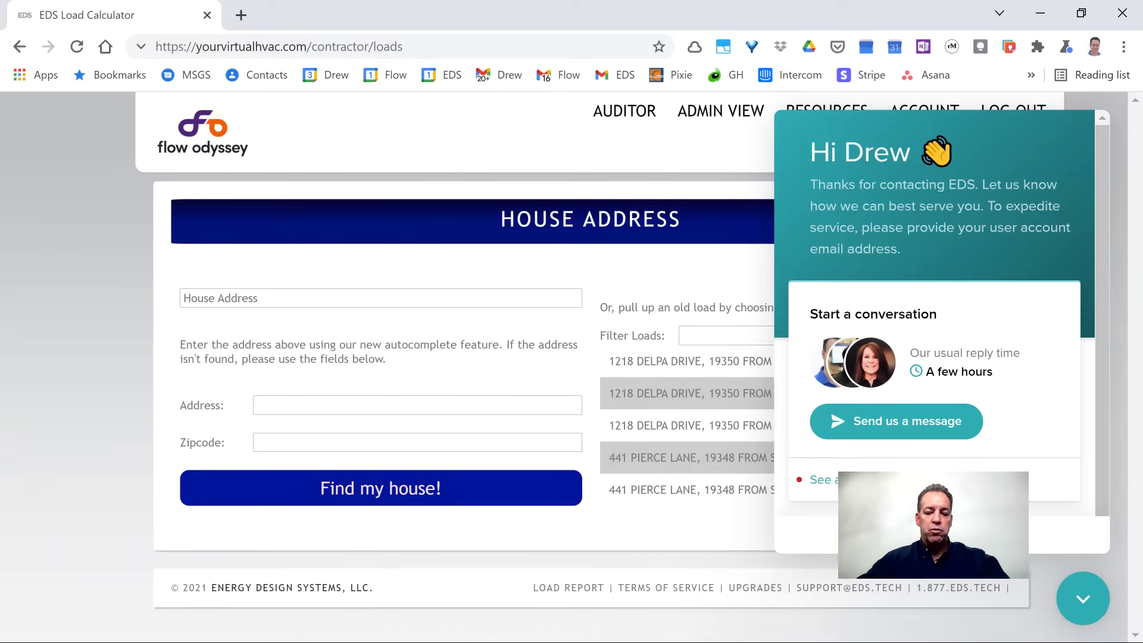
click(1079, 595)
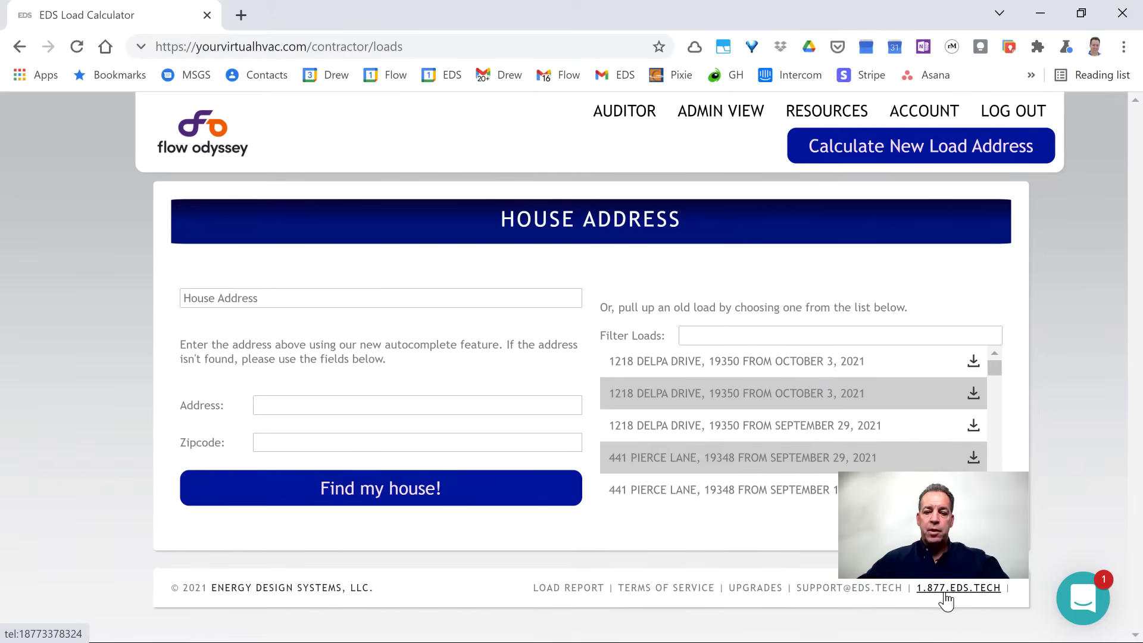
click(816, 114)
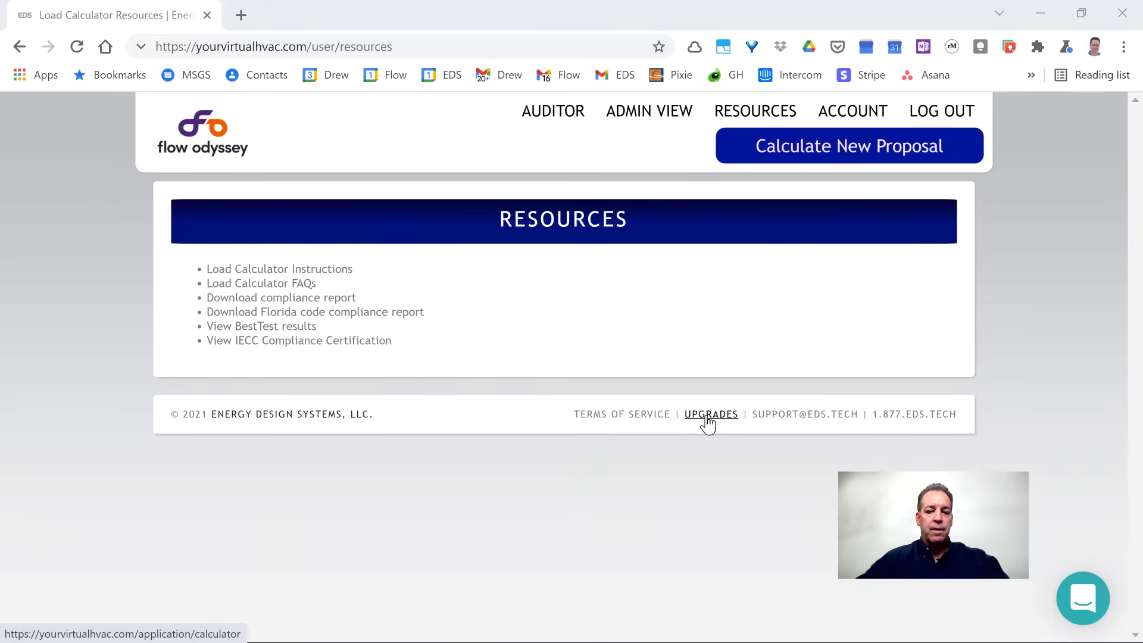
Go to the Edit Account page with user information, password and terms sections
click(844, 118)
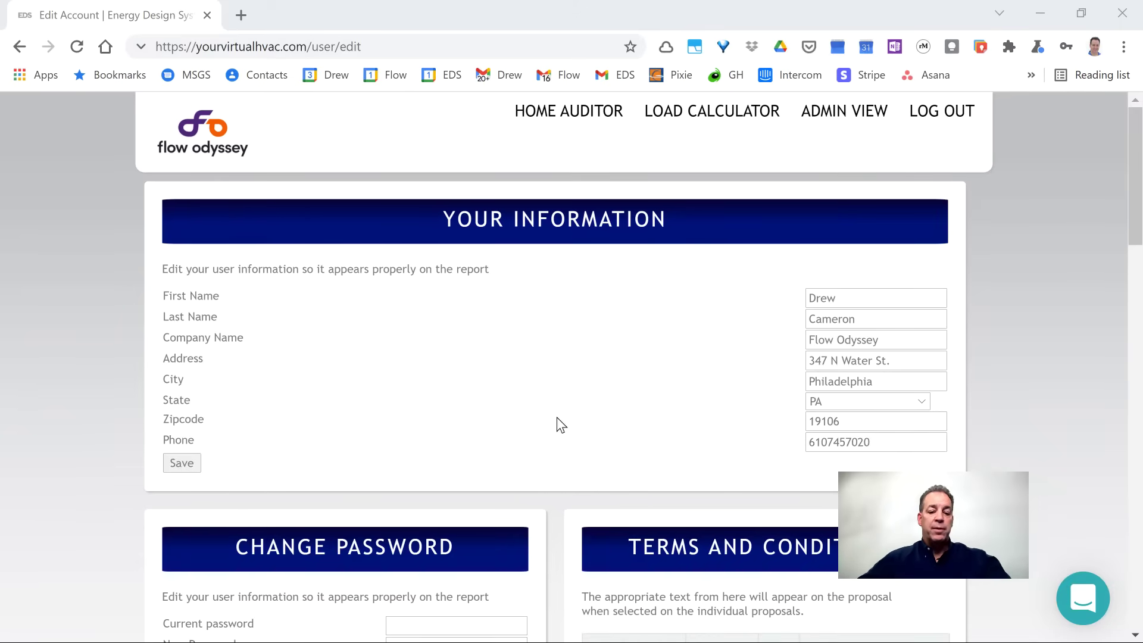
scroll(556, 441, down, 2)
scroll(470, 378, down, 1)
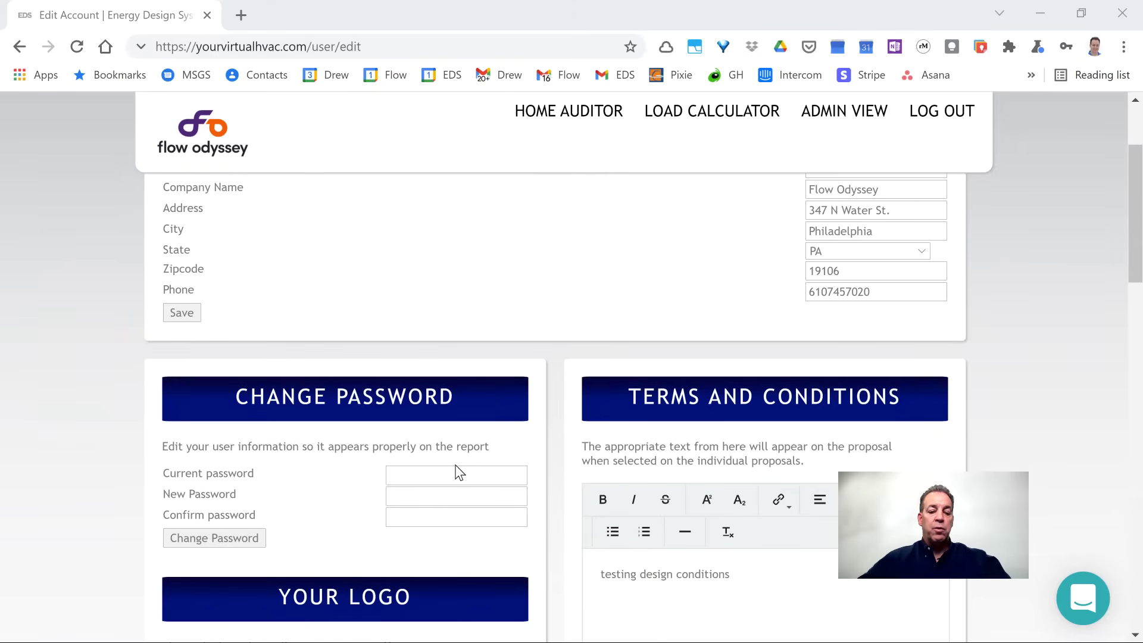
scroll(460, 472, down, 3)
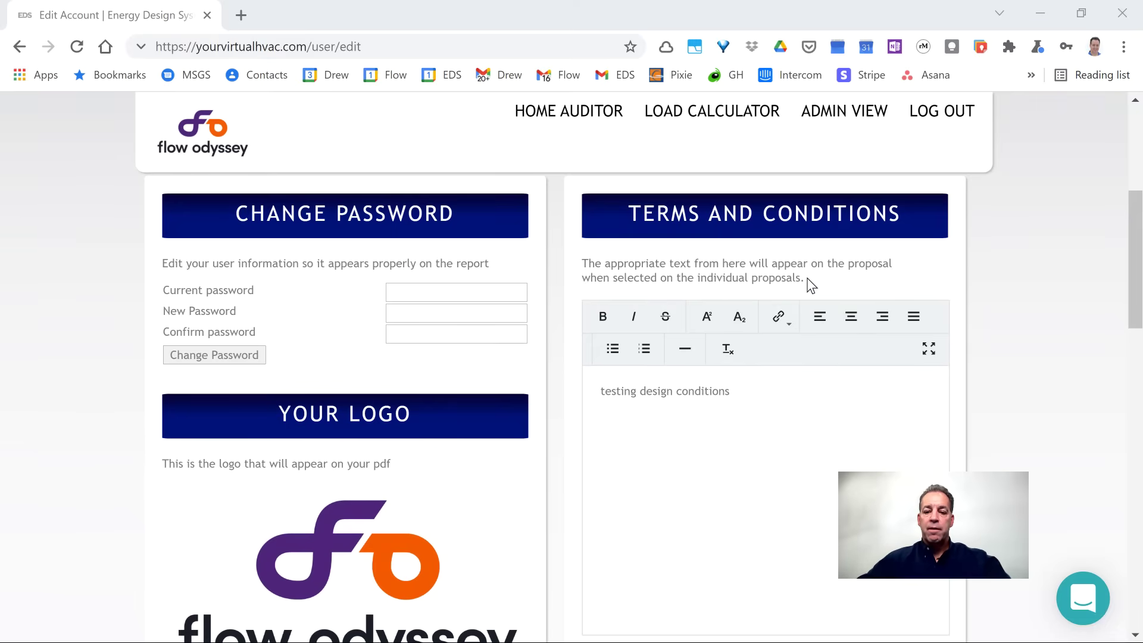
scroll(803, 274, up, 4)
scroll(748, 188, up, 2)
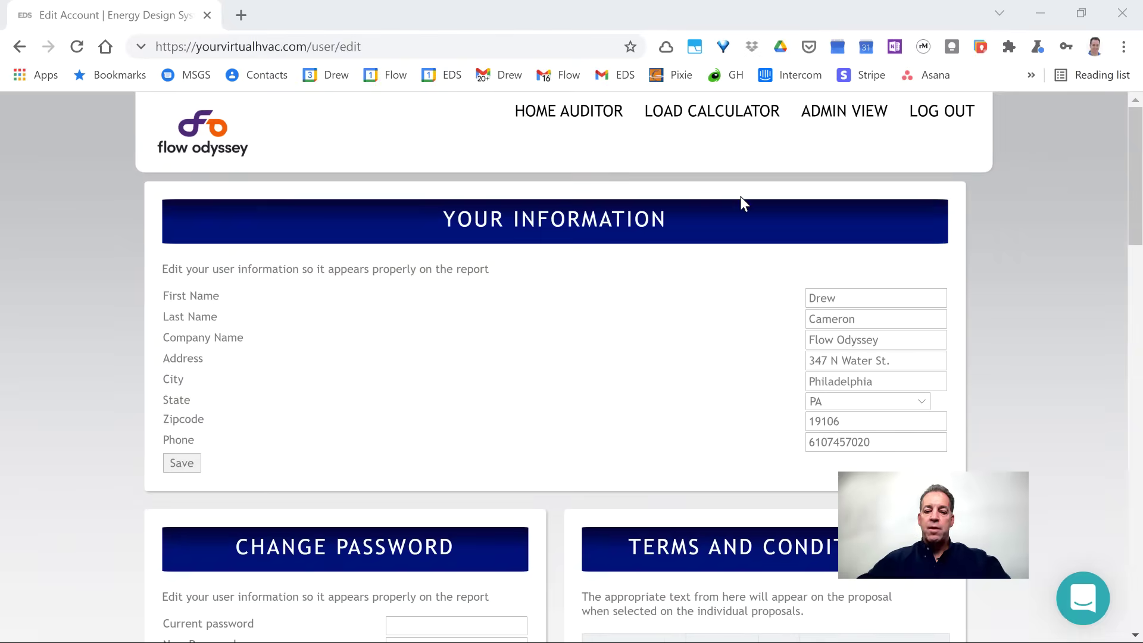
Return to the house address page and view the list of saved, downloadable load entries
click(722, 113)
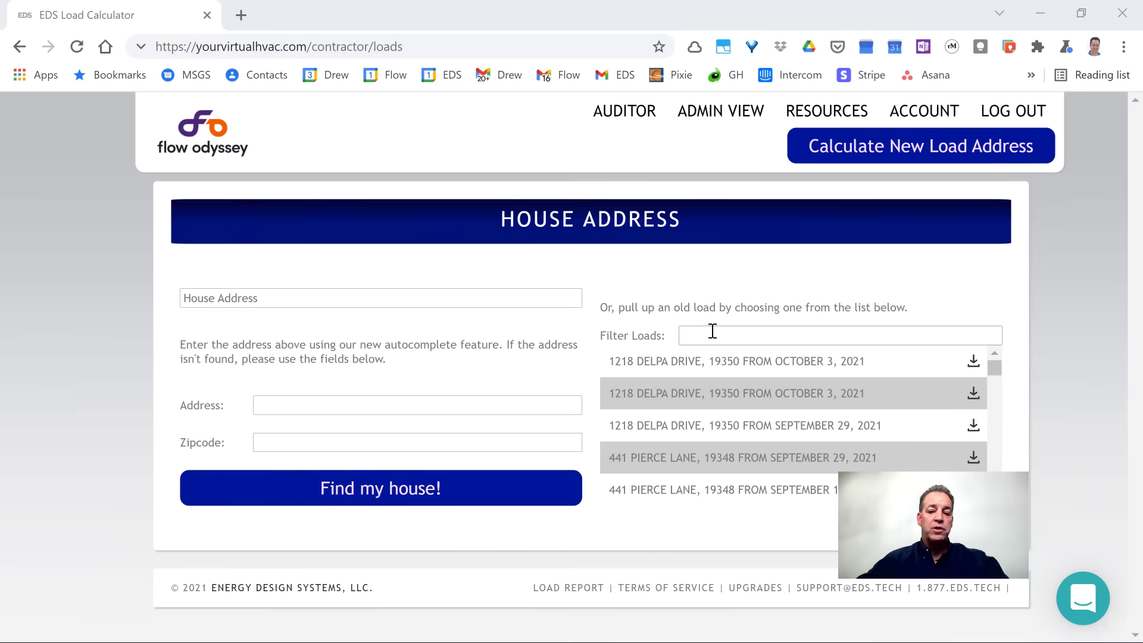
drag(995, 367, 946, 373)
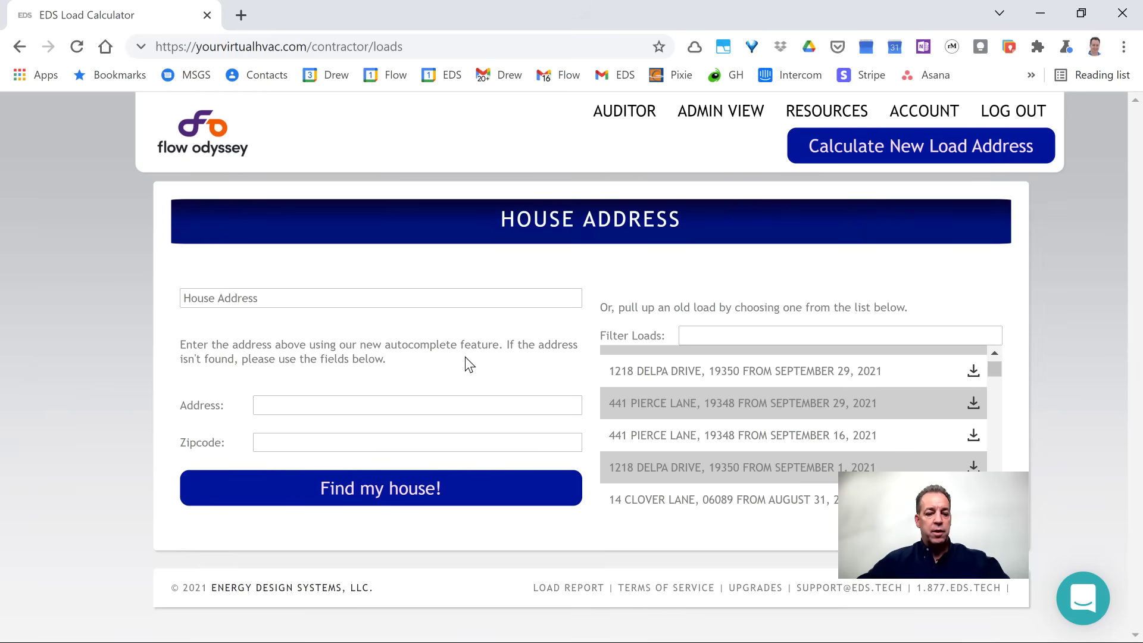
Enter the home's street address, town, state and ZIP code, fixing the misspellings
click(260, 299)
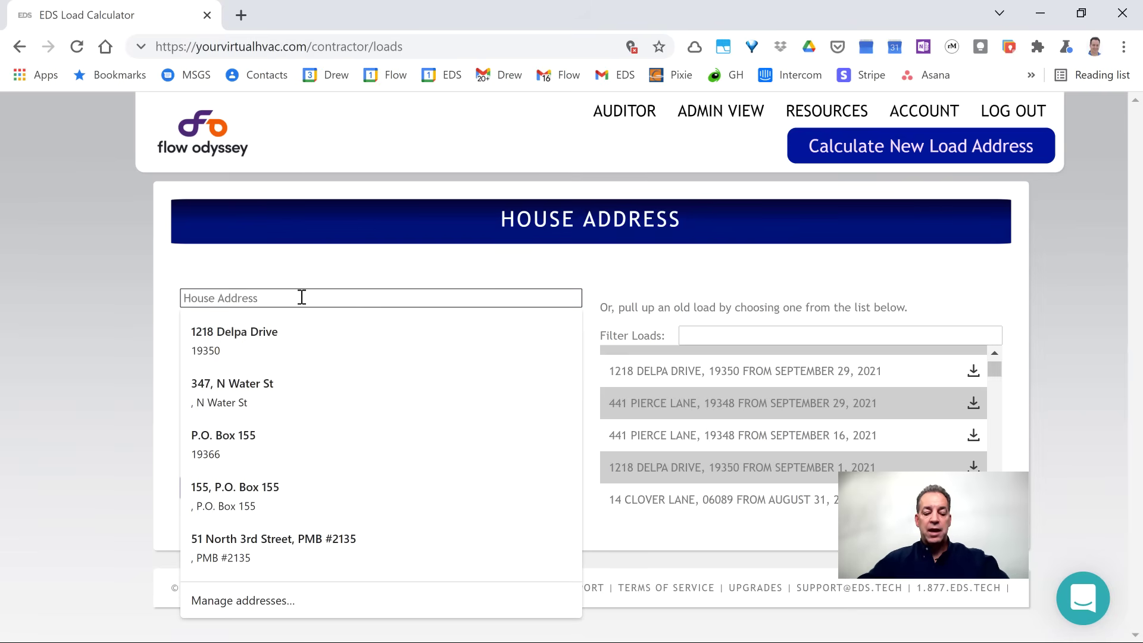
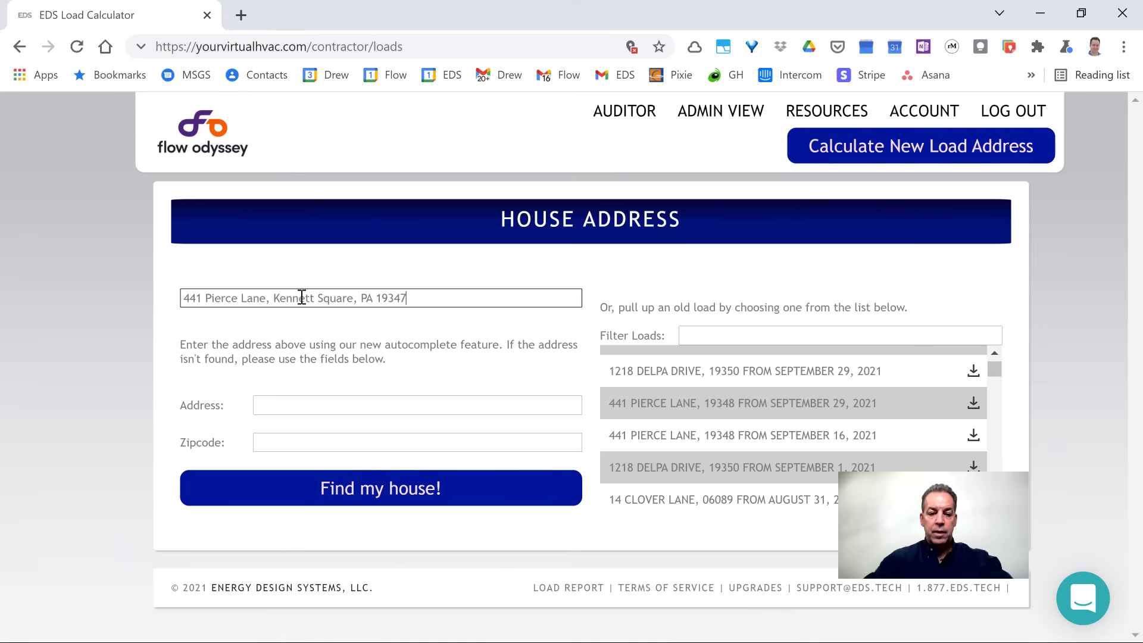
Complete the ZIP code, find the house and review its 22,837 cooling and 64,636 heating loads
text(8)
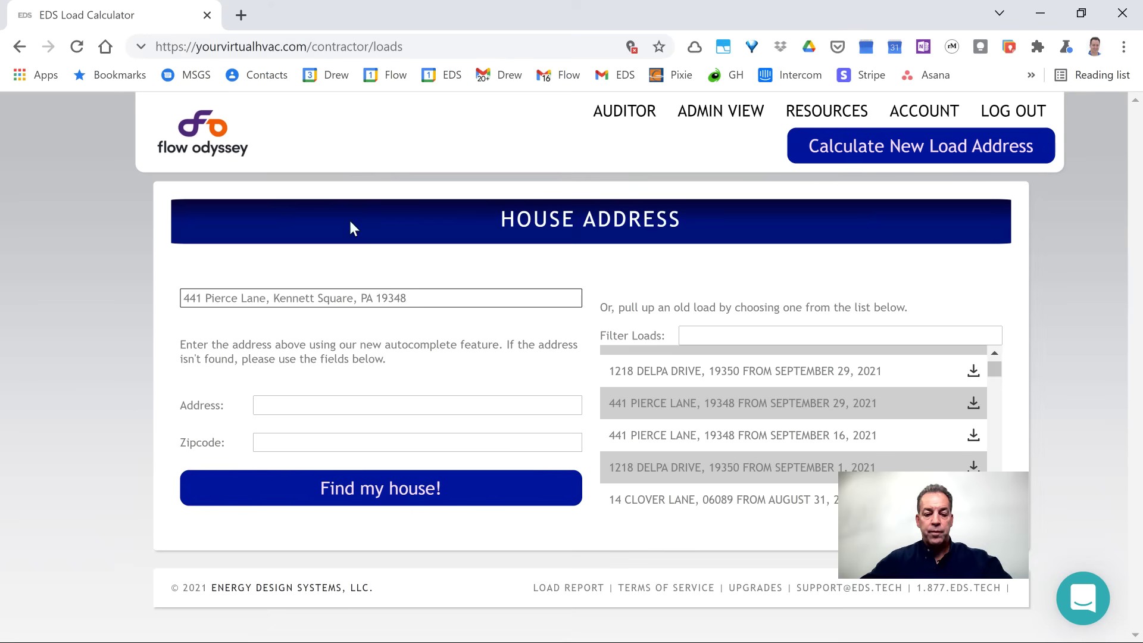
click(379, 488)
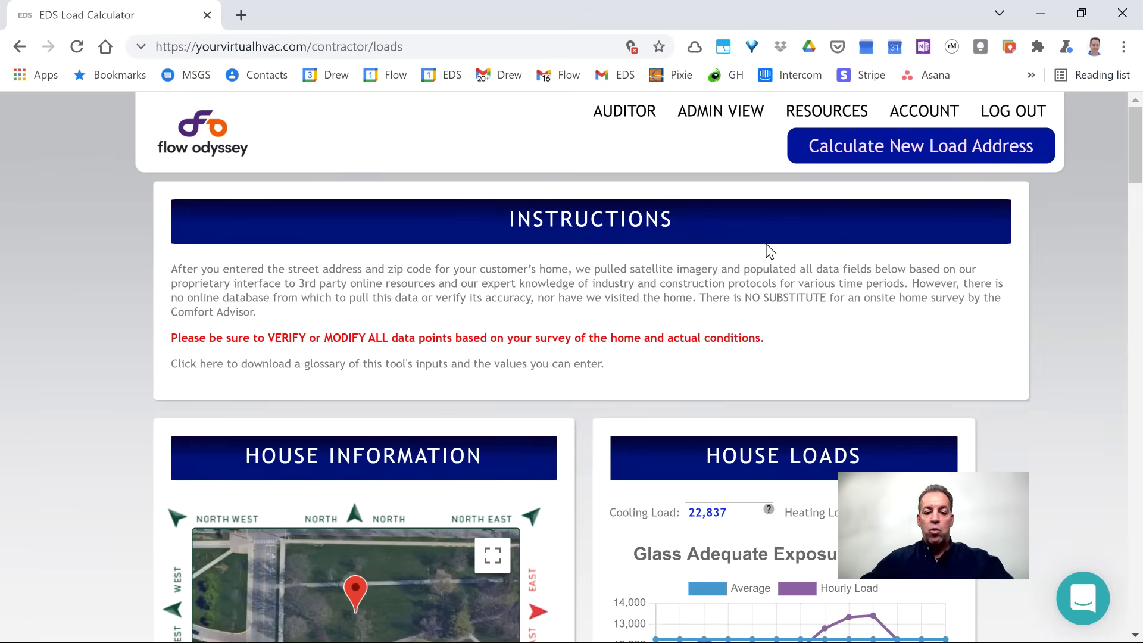
scroll(572, 263, down, 2)
scroll(571, 264, down, 3)
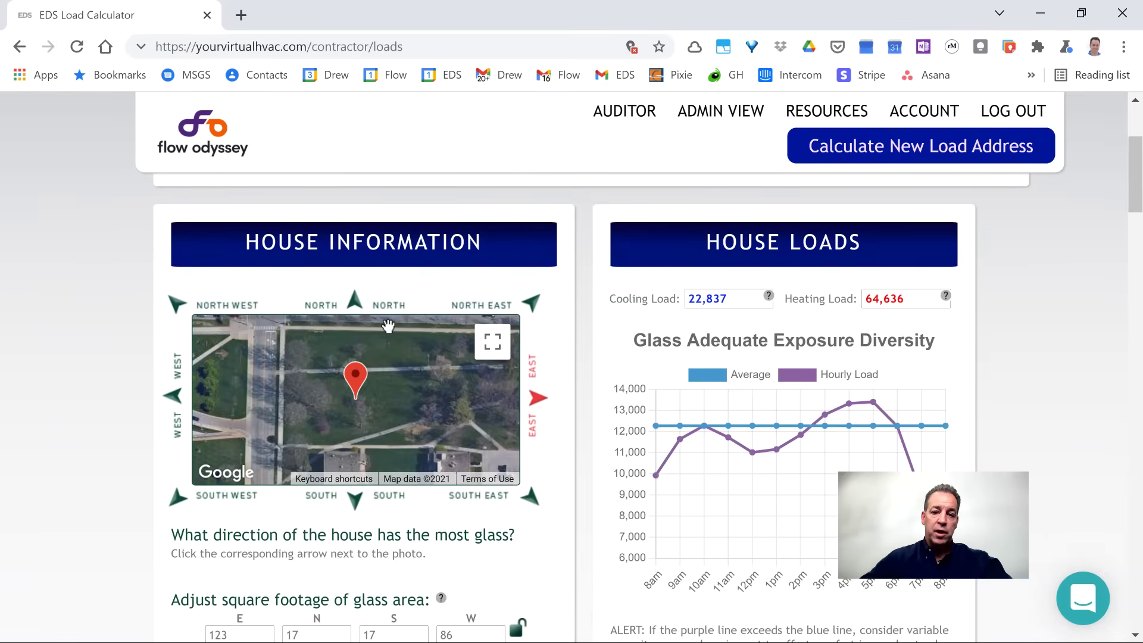
scroll(388, 324, up, 4)
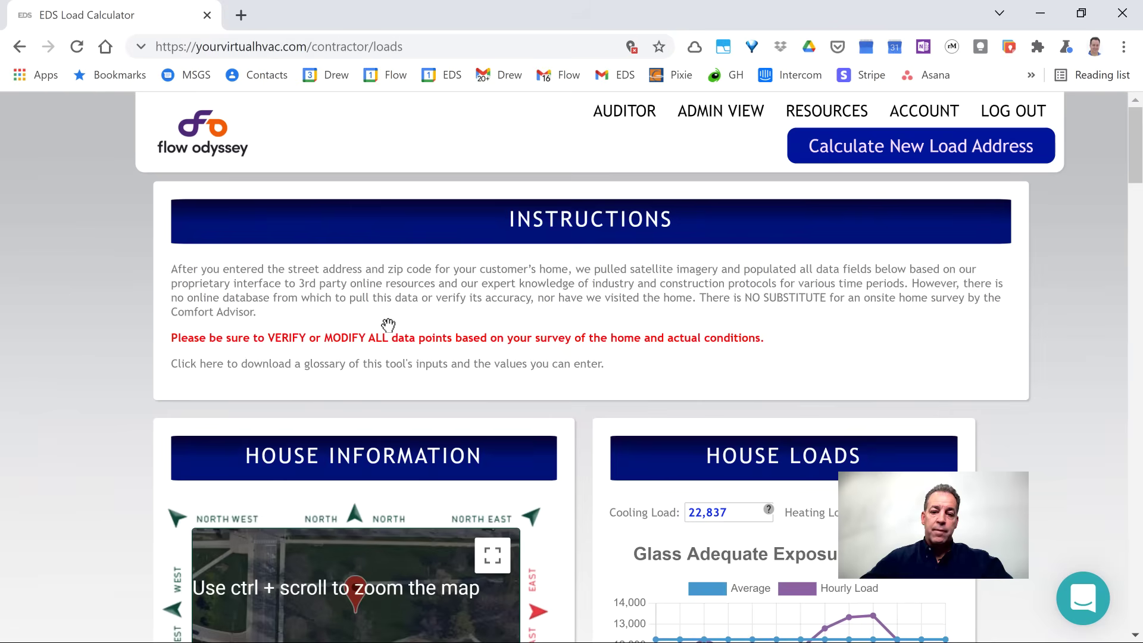